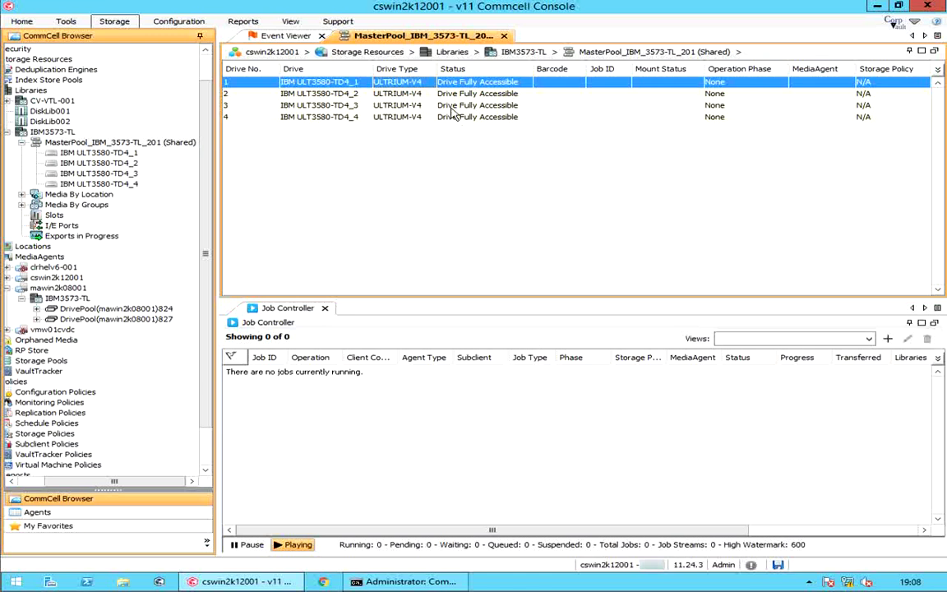
- Open drive validation for IBM ULT3580-TD4_1 with MediaAgent cswin2k12001 and drive pool DrivePool(cswin2k12001)823
right_click(429, 87)
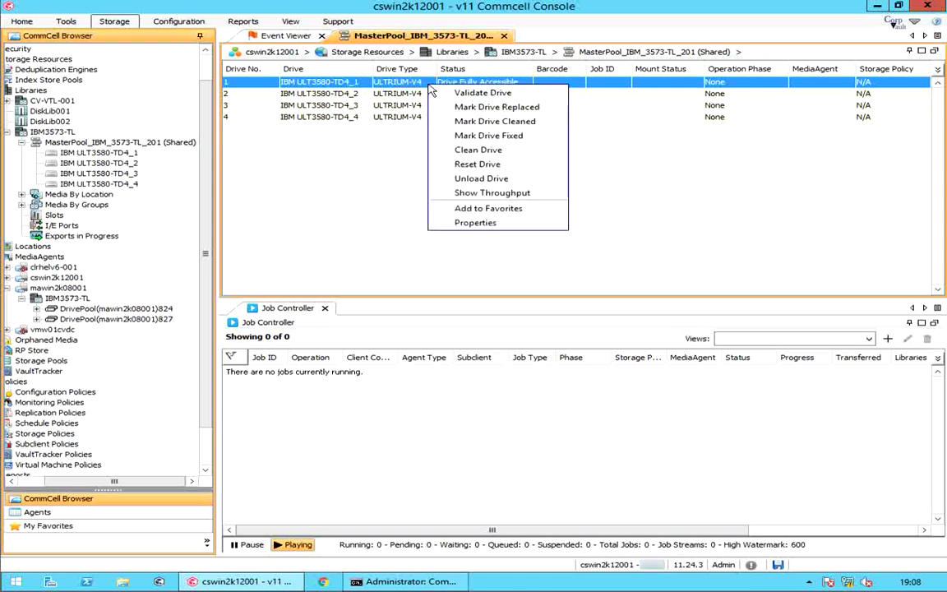
click(443, 97)
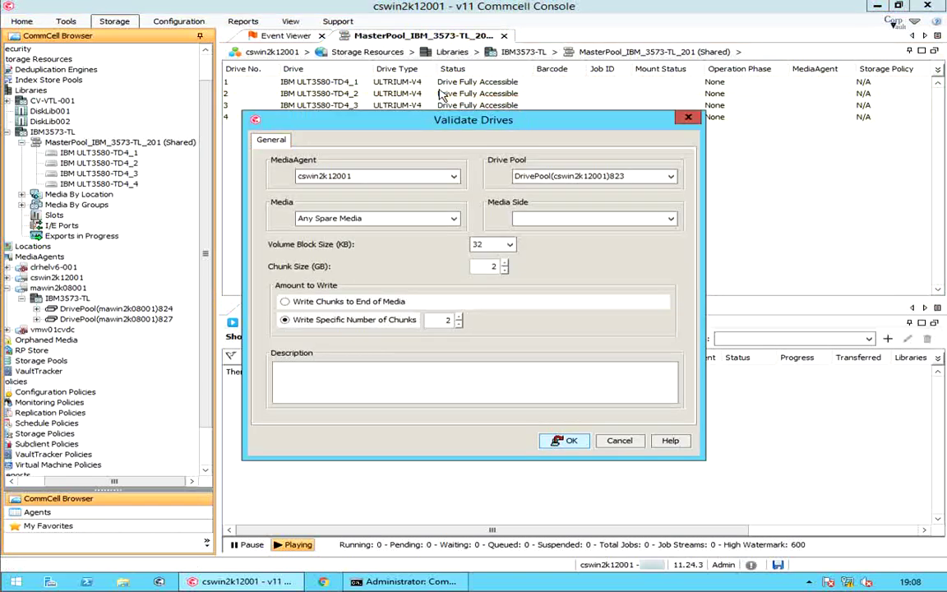
click(453, 177)
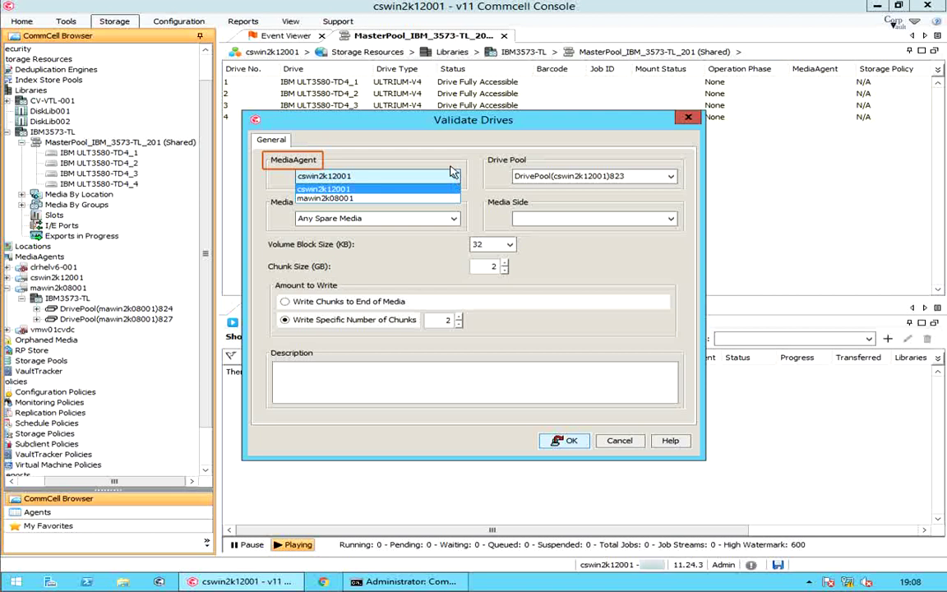
click(452, 168)
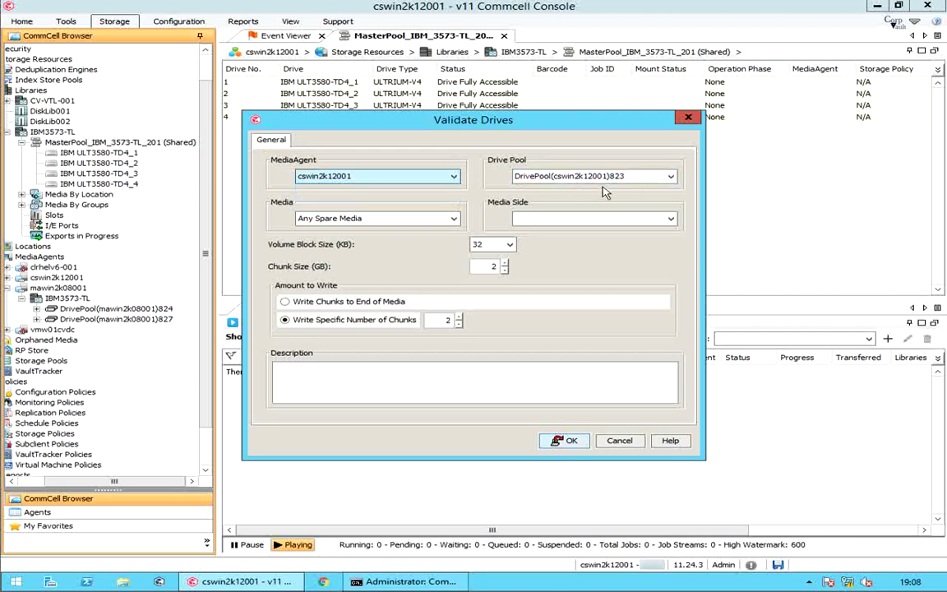
click(670, 177)
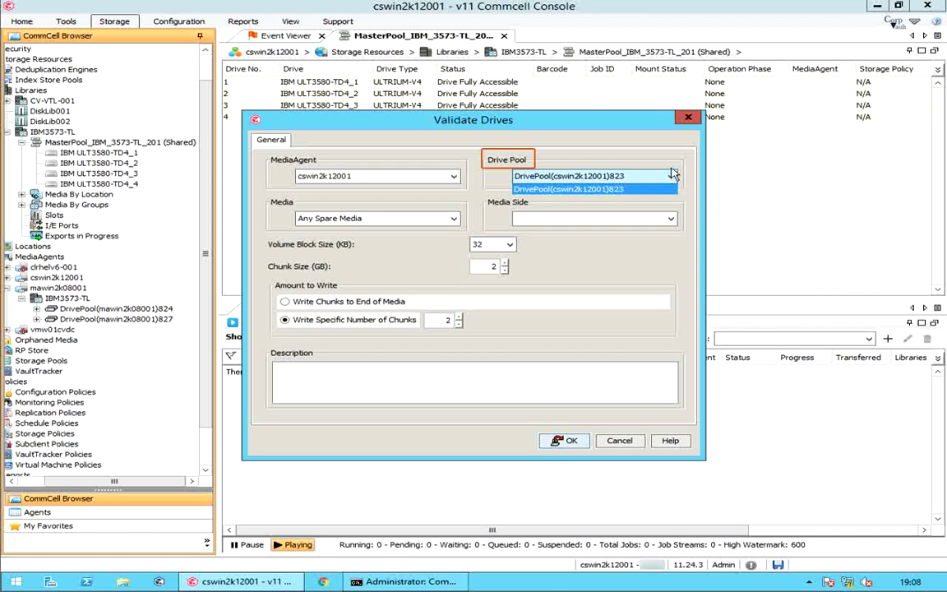
click(592, 189)
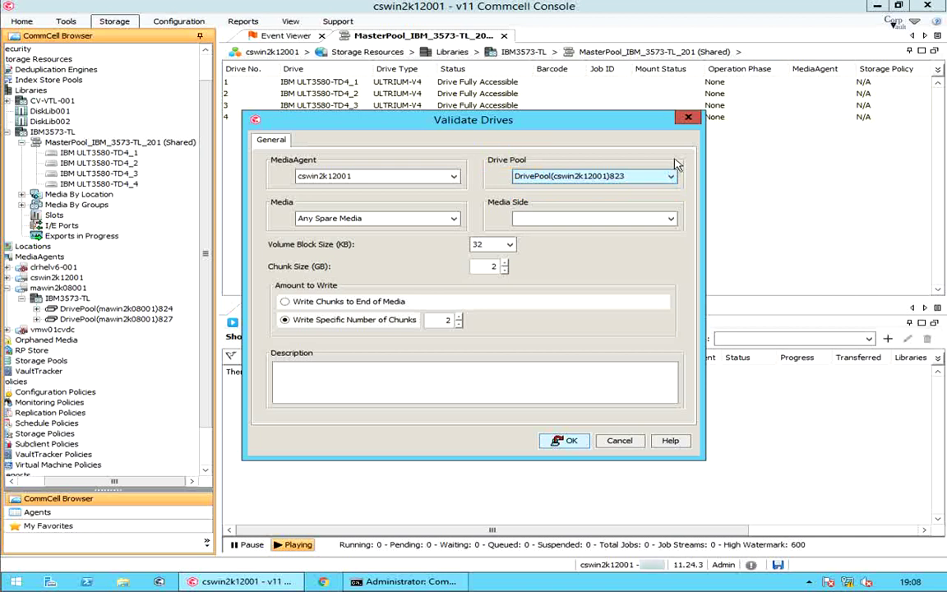
- Choose Any Spare Media with a blank media side and a volume block size of 32 KB for the validation
click(453, 219)
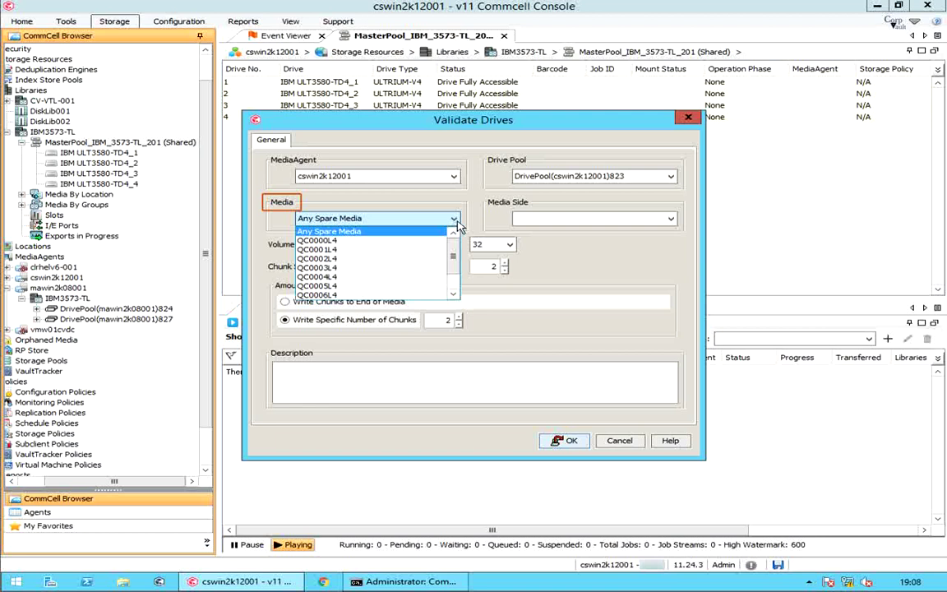
click(454, 221)
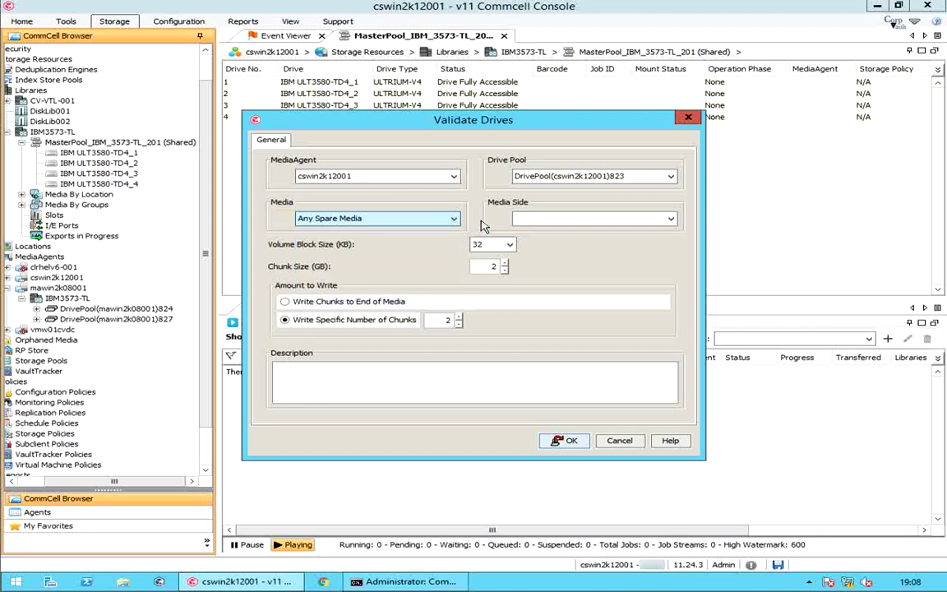
click(671, 221)
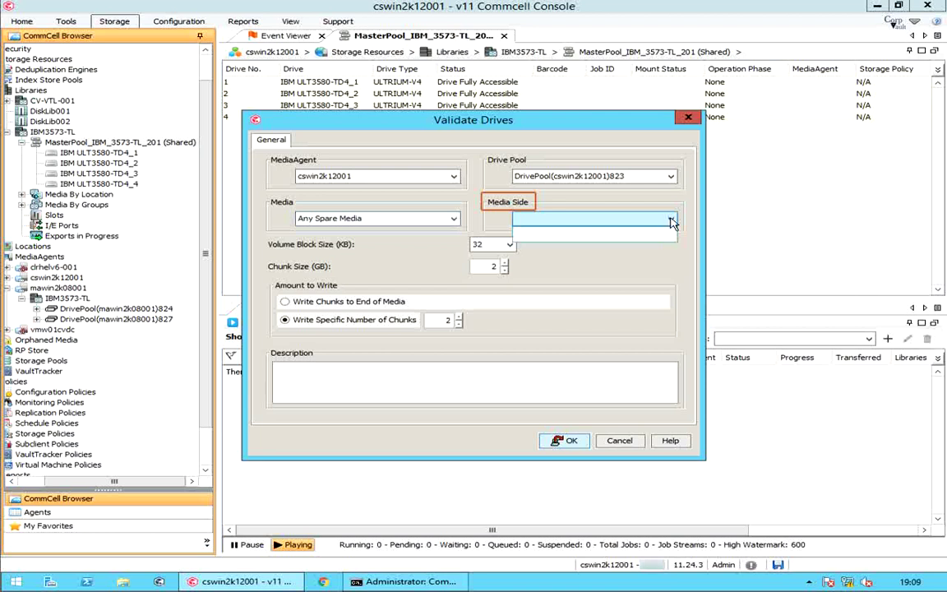
click(672, 220)
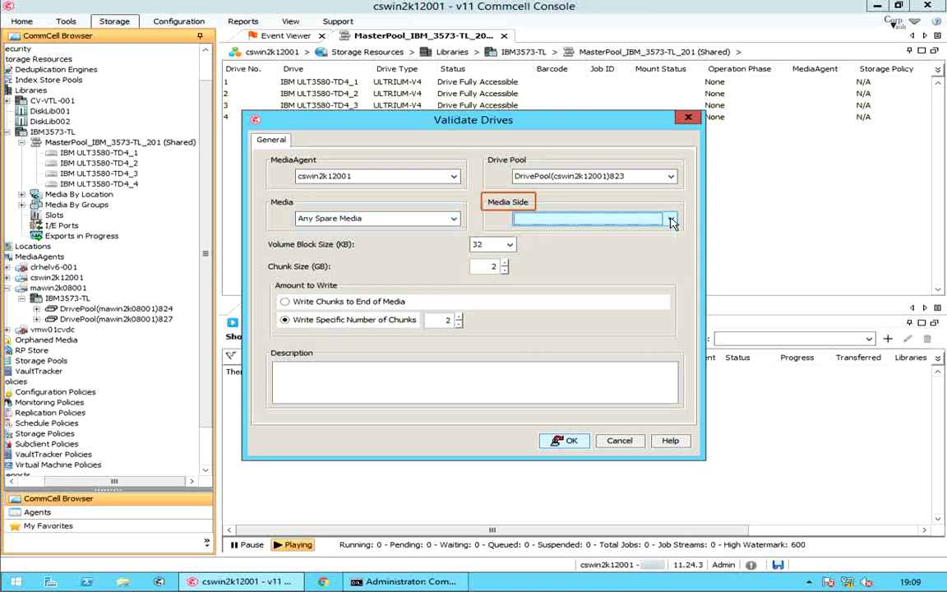
click(477, 248)
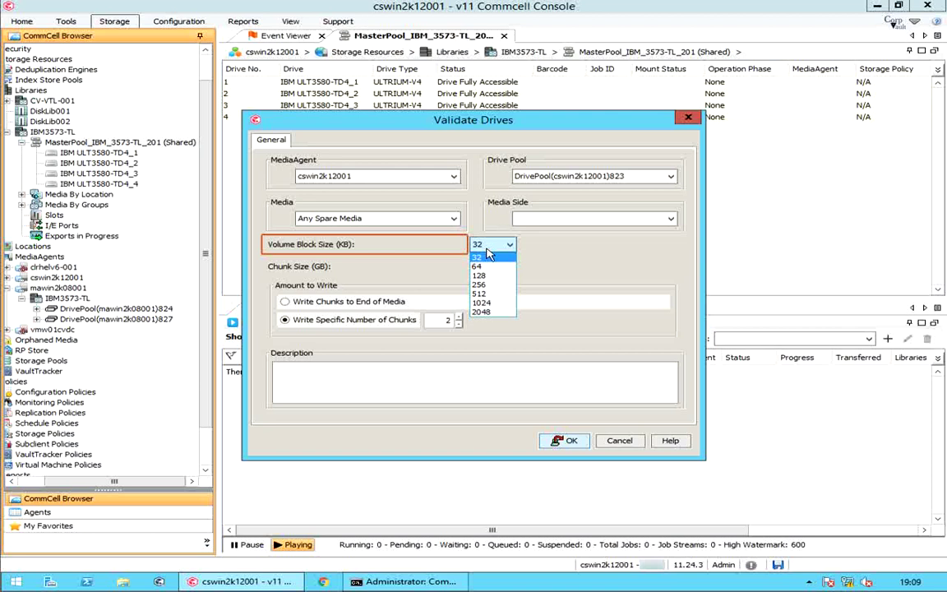
click(487, 256)
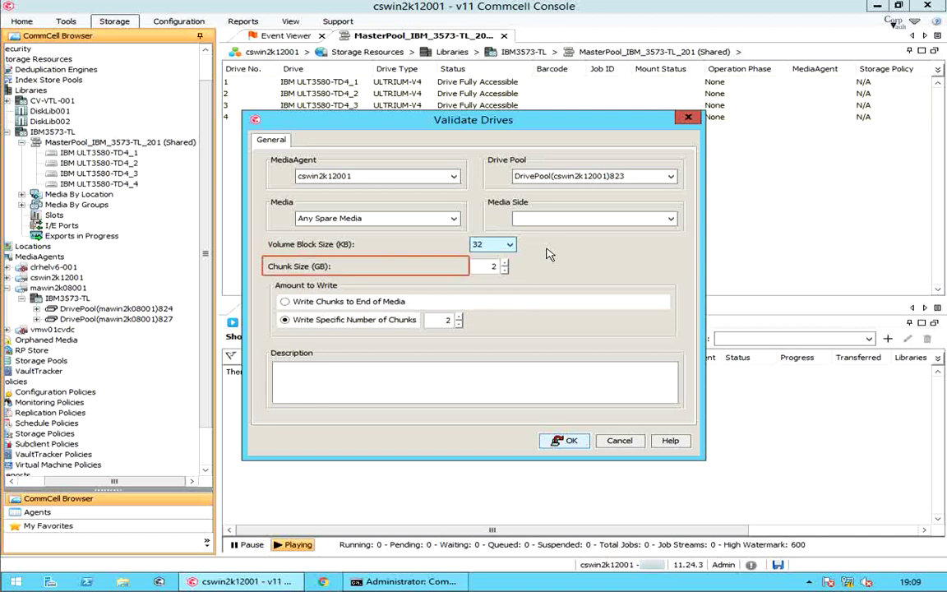
- Start the drive validation with a chunk size of 1 GB and a specific number of chunks of 1
click(505, 270)
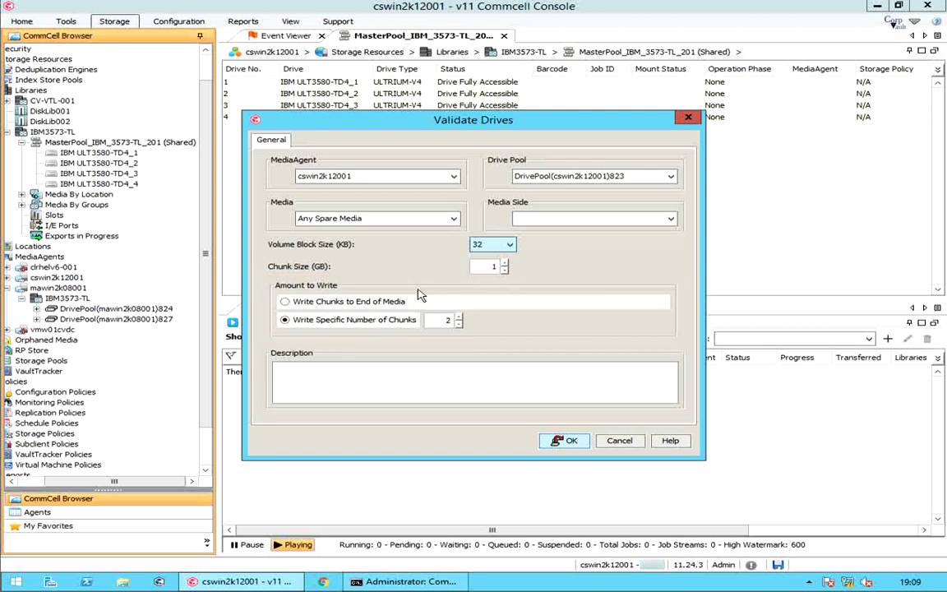
click(374, 302)
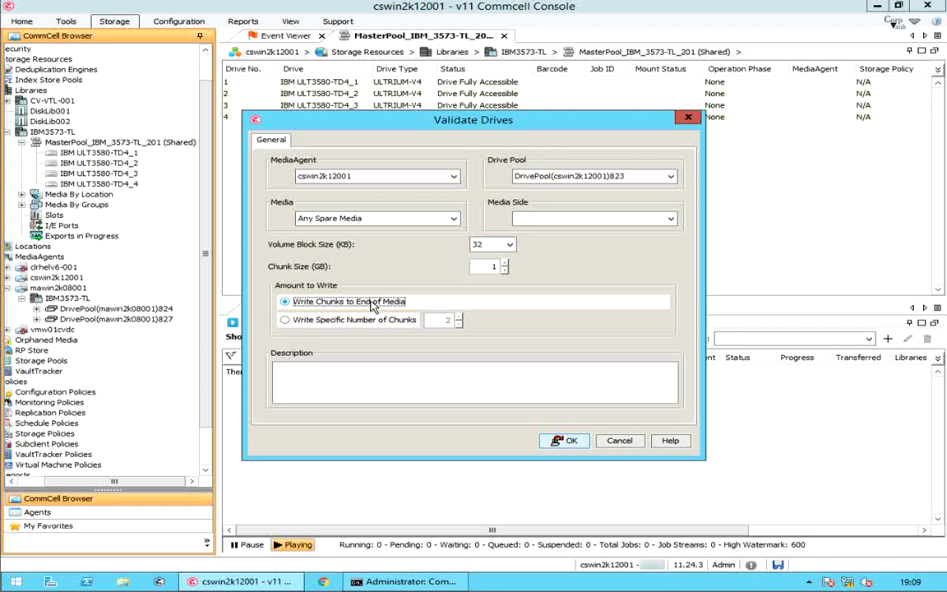
click(374, 321)
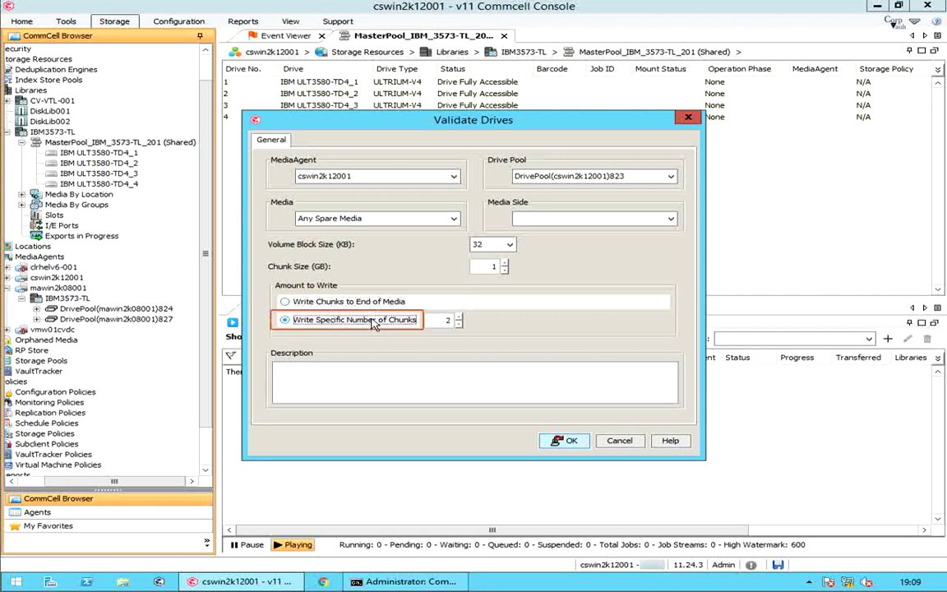
click(458, 324)
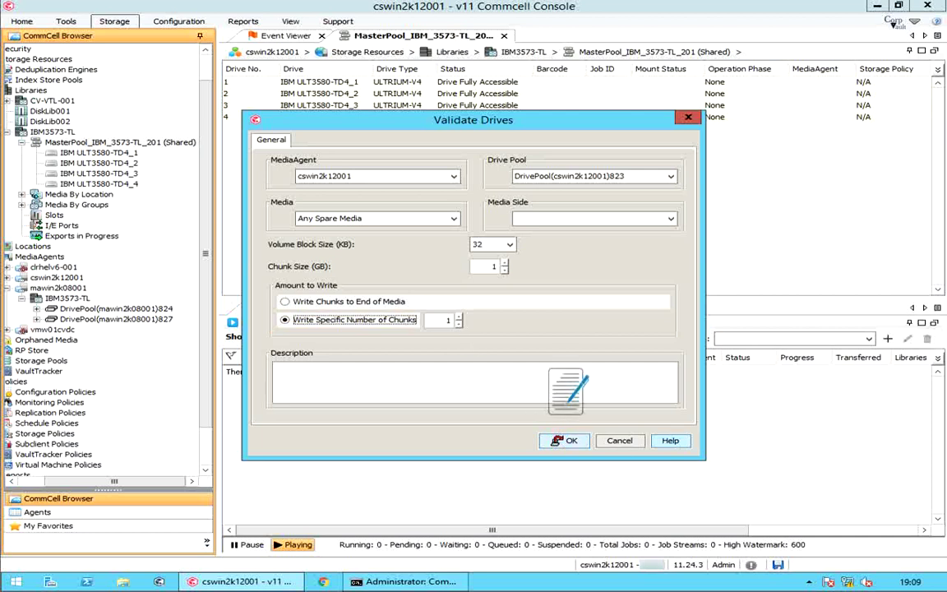
click(563, 444)
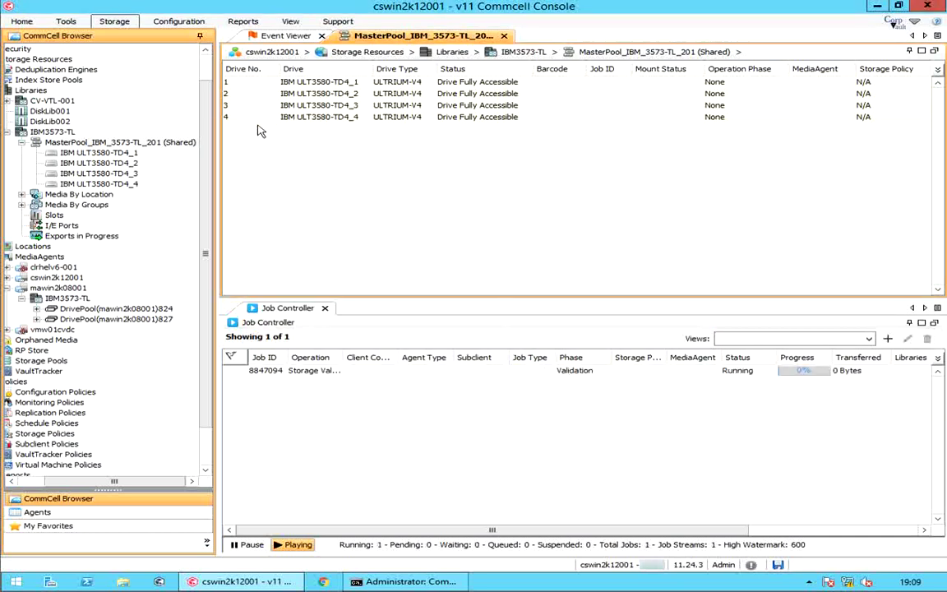
- Monitor the validation of drive IBM ULT3580-TD4_1 through to its result message and check the odometers in the drive properties
click(343, 89)
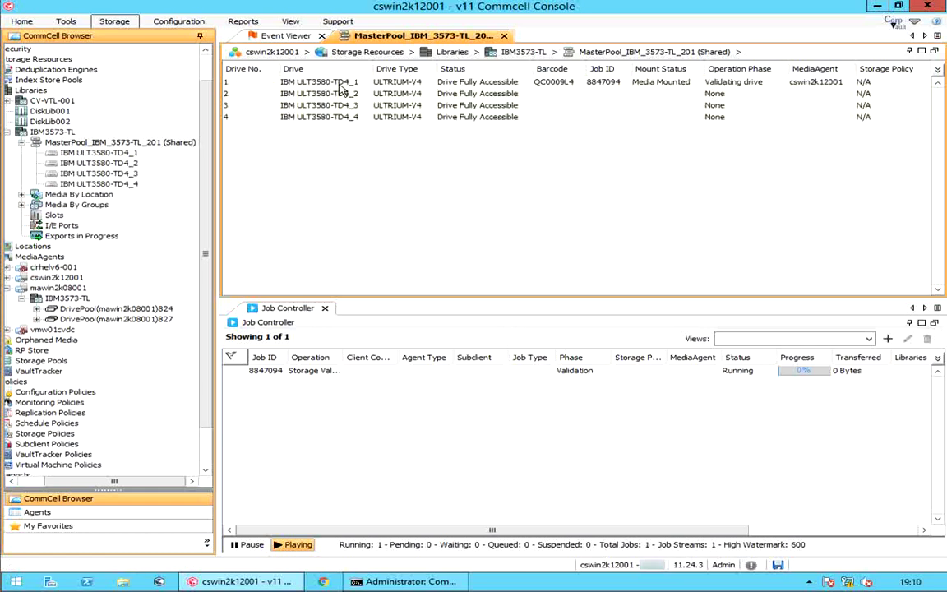
click(468, 83)
click(458, 89)
click(457, 87)
click(452, 87)
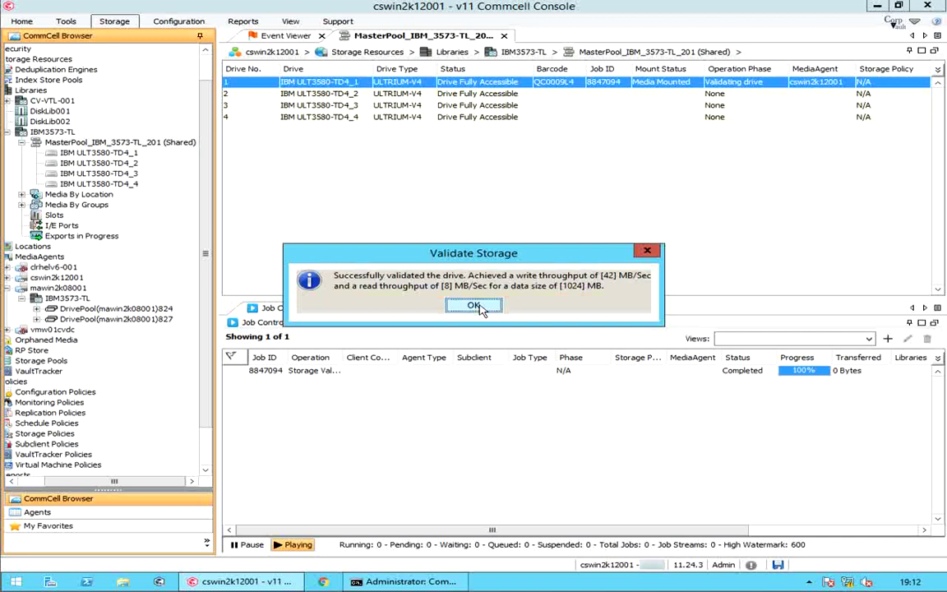
click(475, 305)
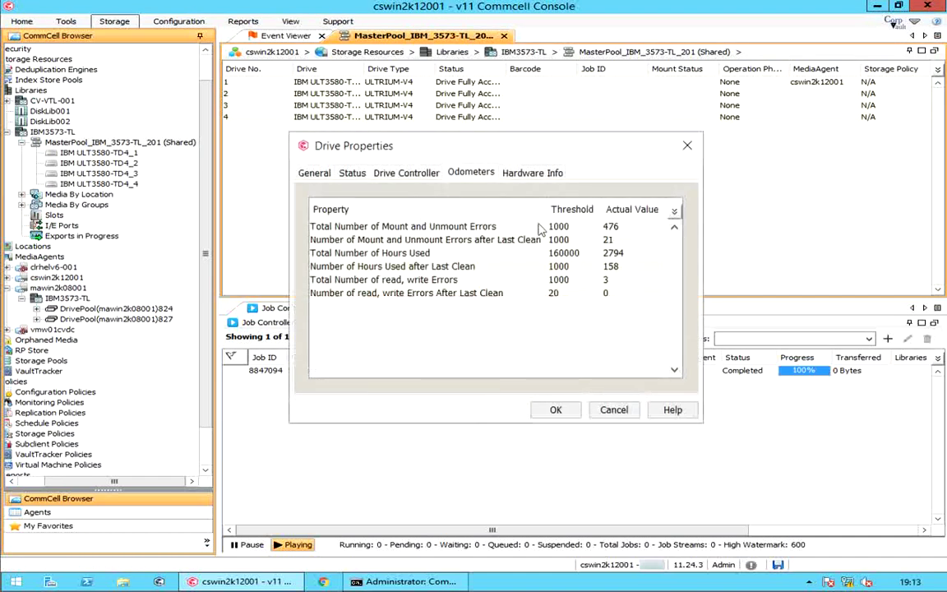
key(Escape)
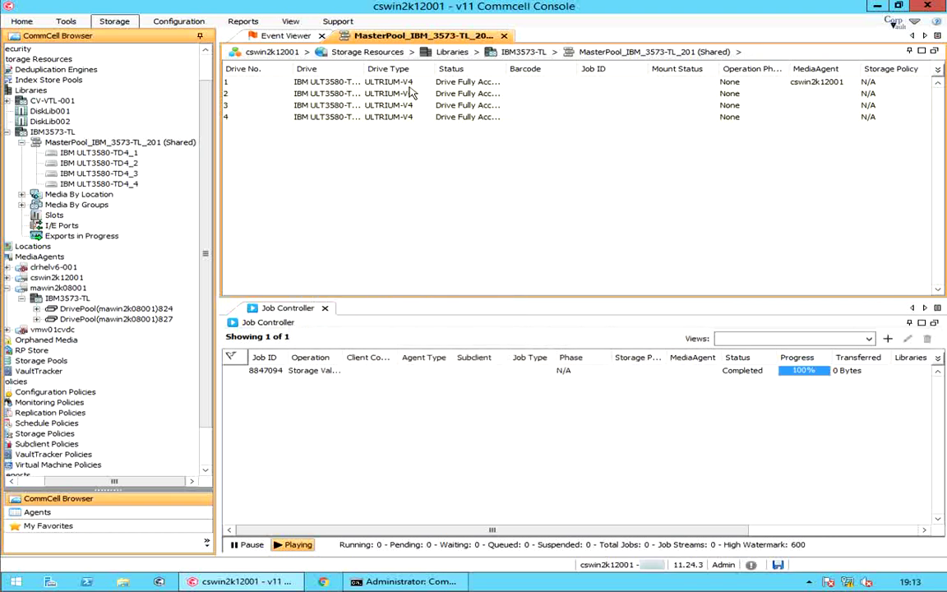
- Auto-resize all columns of the drive list and mark drive IBM ULT3580-TD4_2 as cleaned
right_click(411, 70)
click(460, 93)
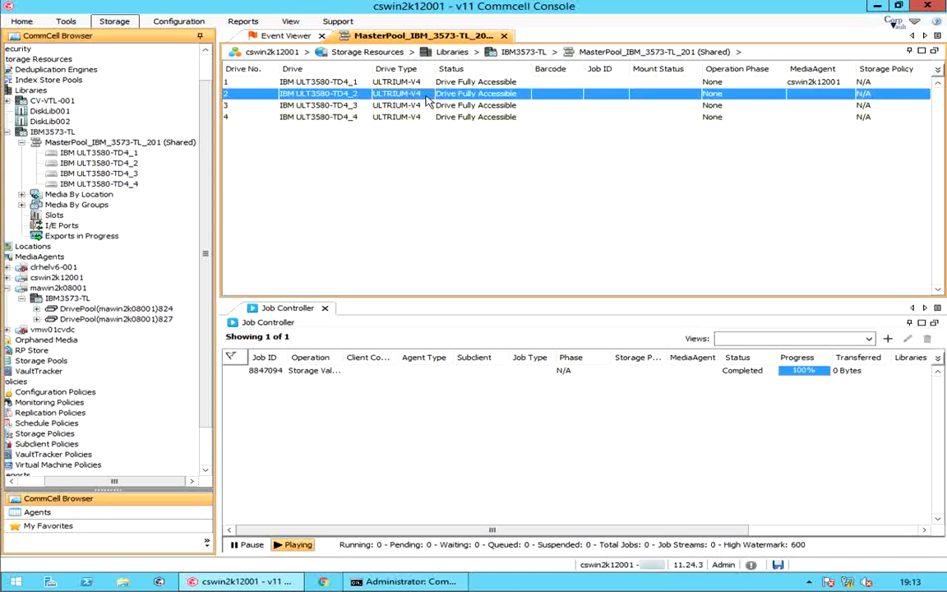
right_click(426, 96)
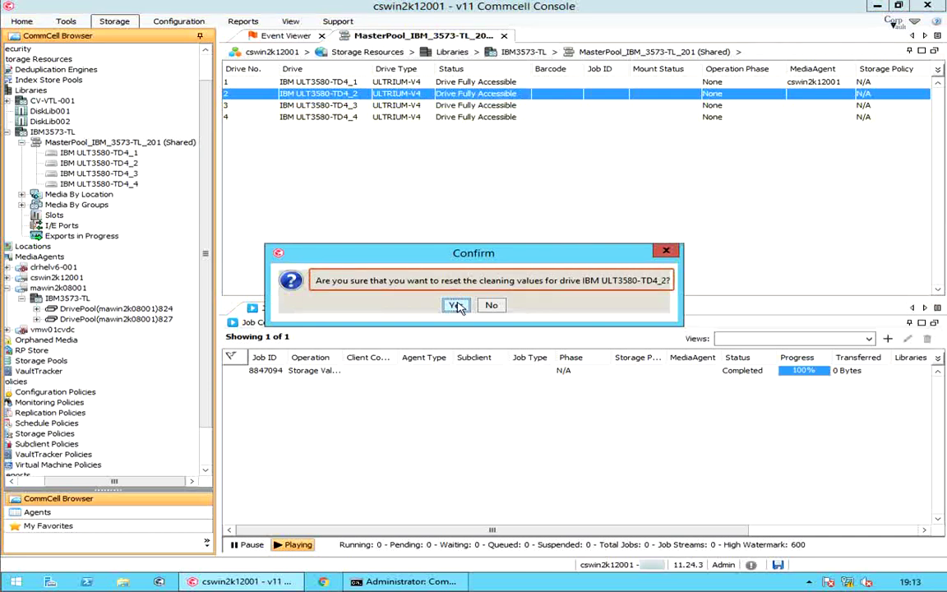
click(456, 305)
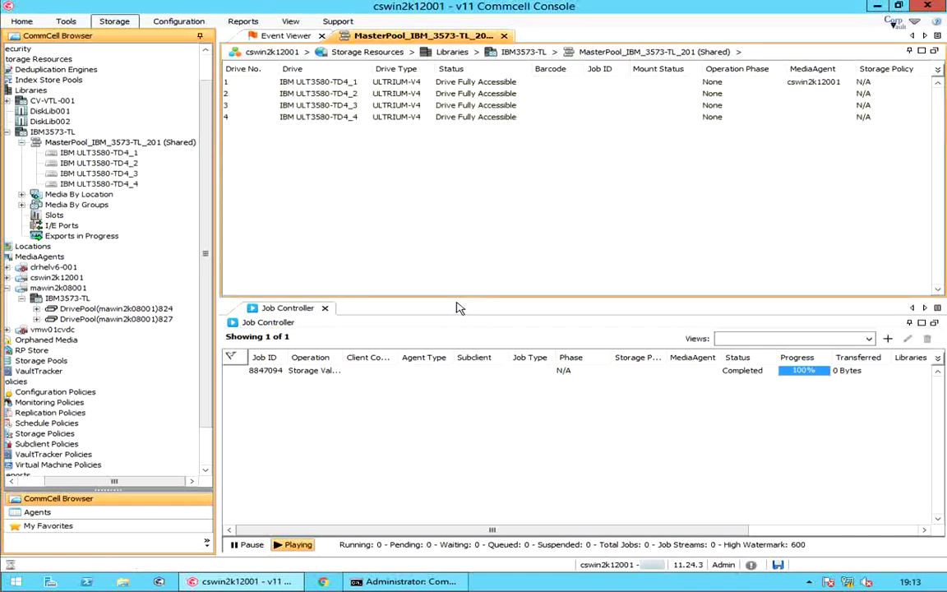
- Mark drive IBM ULT3580-TD4_2 as fixed and auto-resize all columns of the drive list
right_click(415, 96)
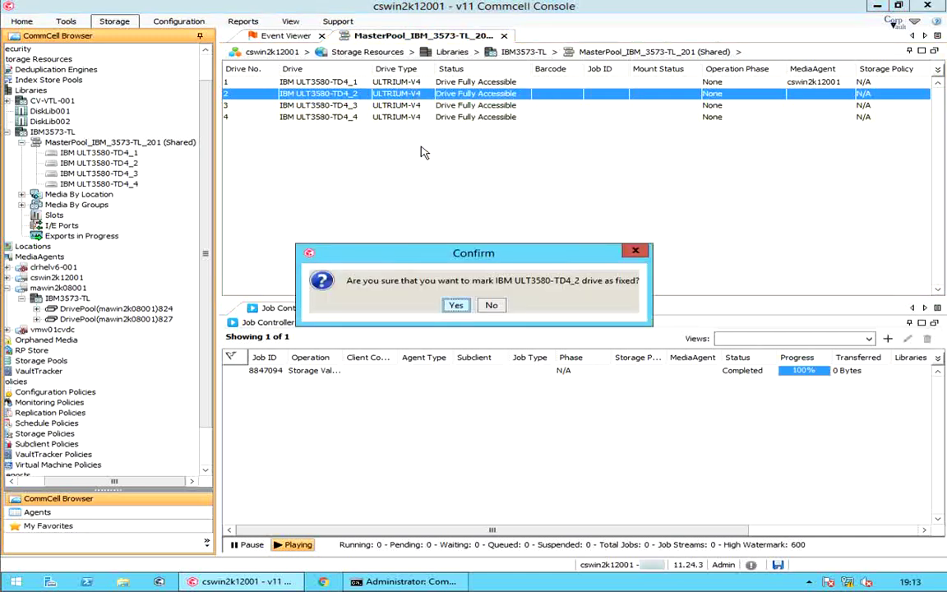
click(454, 306)
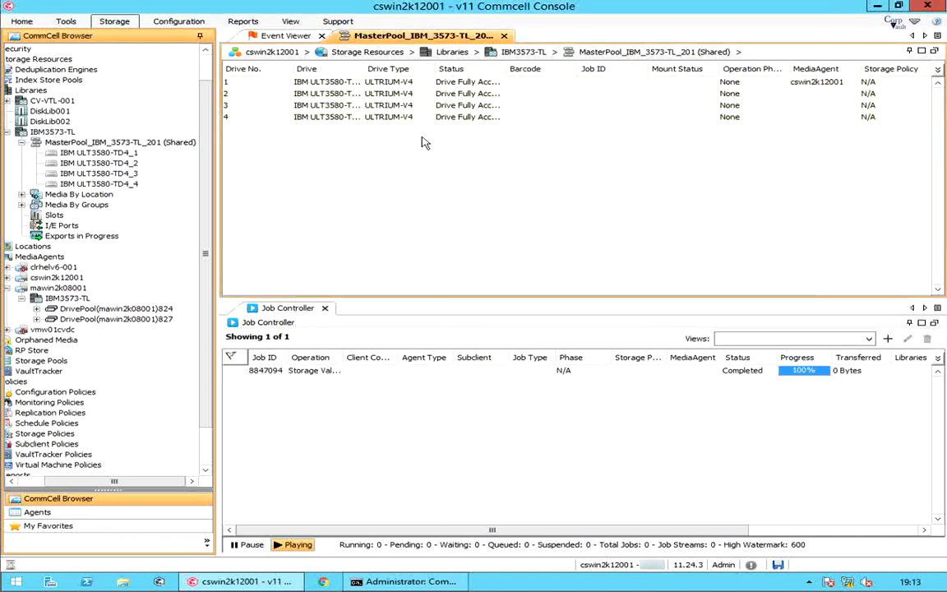
right_click(372, 70)
click(429, 95)
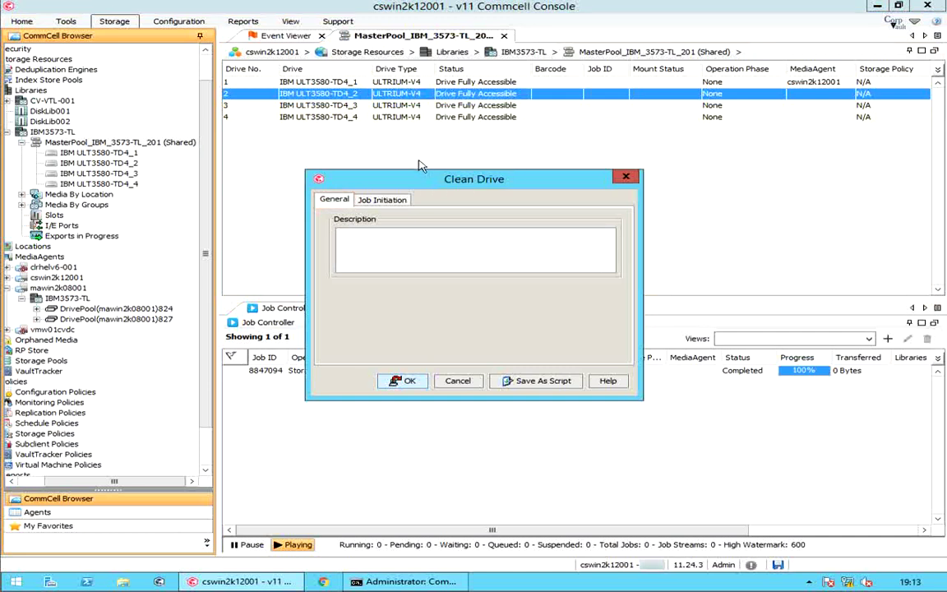
- Enter "drive issue" as the Clean Drive description for IBM ULT3580-TD4_2 and review its job initiation options
text(drive issue)
click(388, 201)
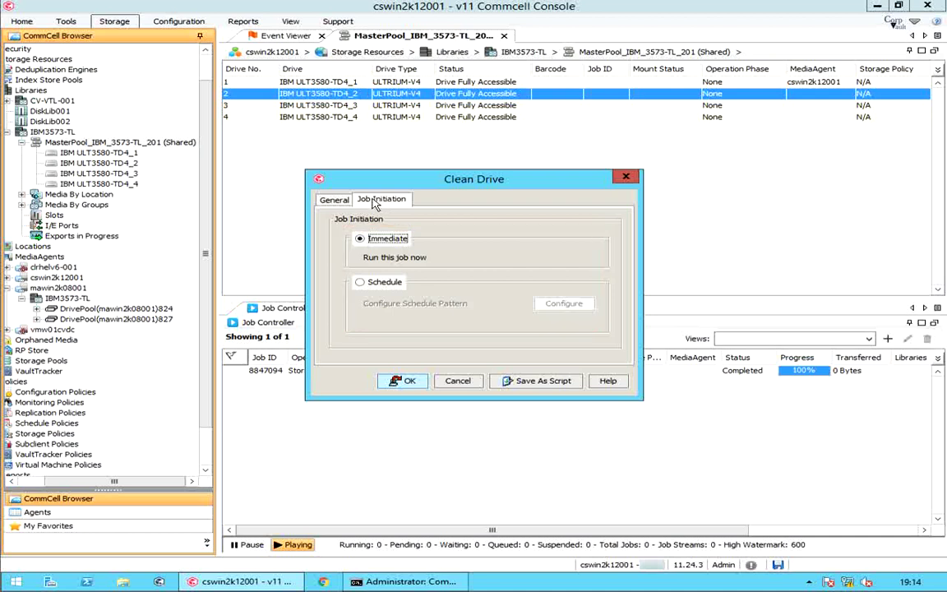
click(336, 201)
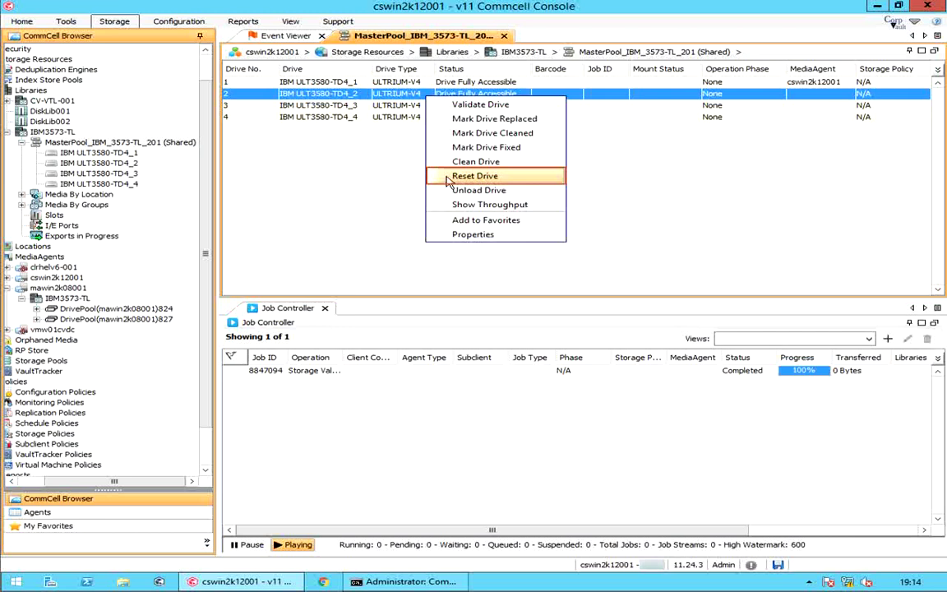
- Reset drive IBM ULT3580-TD4_2 and unload drive IBM ULT3580-TD4_3
click(449, 178)
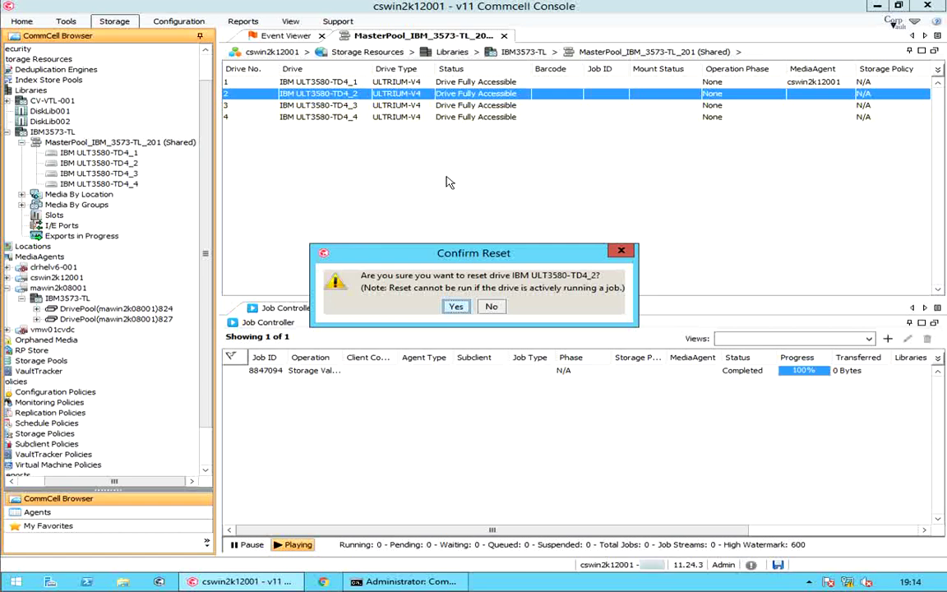
click(455, 307)
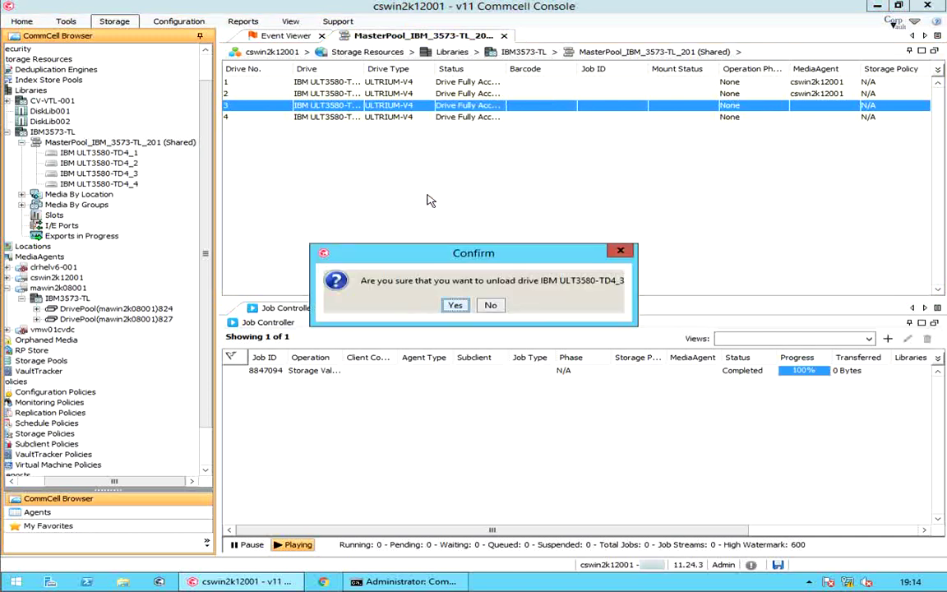
click(451, 306)
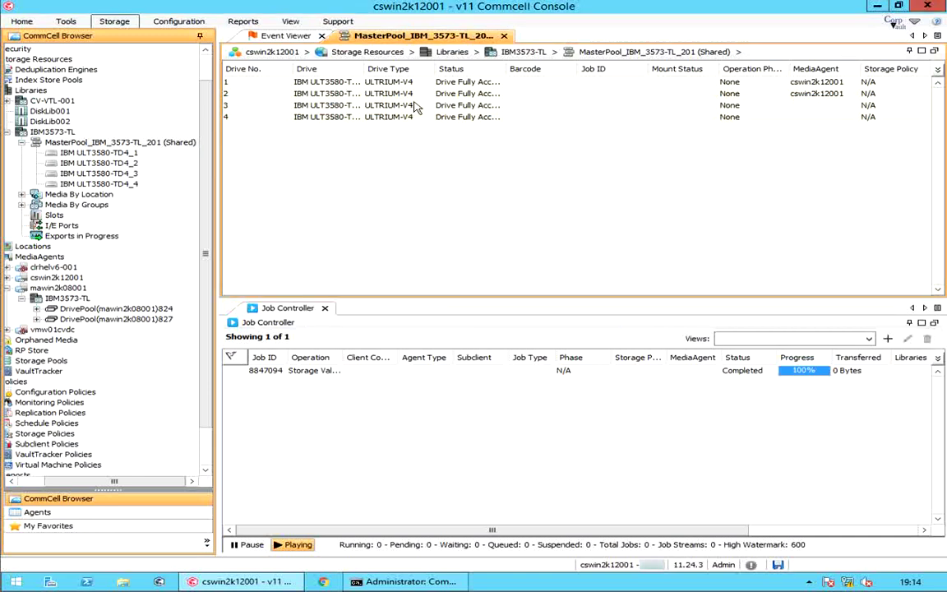
- Auto-resize all drive list columns and show the throughput of drive IBM ULT3580-TD4_3 for the last 1 hour
right_click(423, 73)
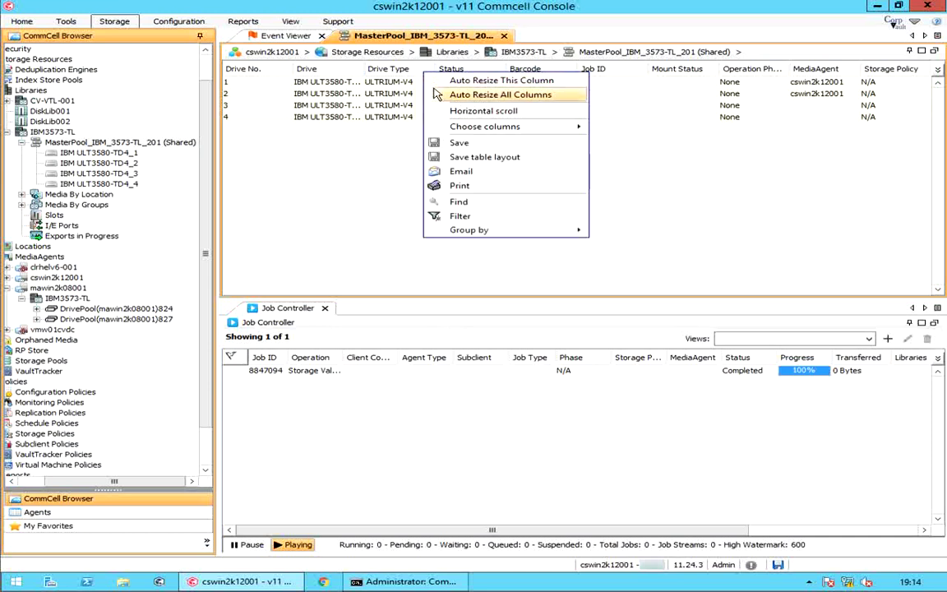
click(436, 96)
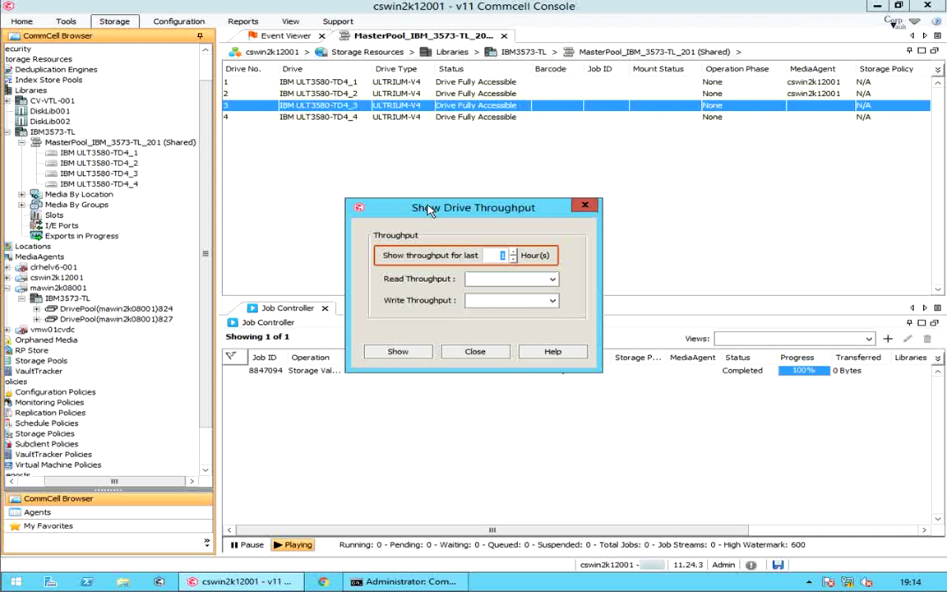
click(398, 352)
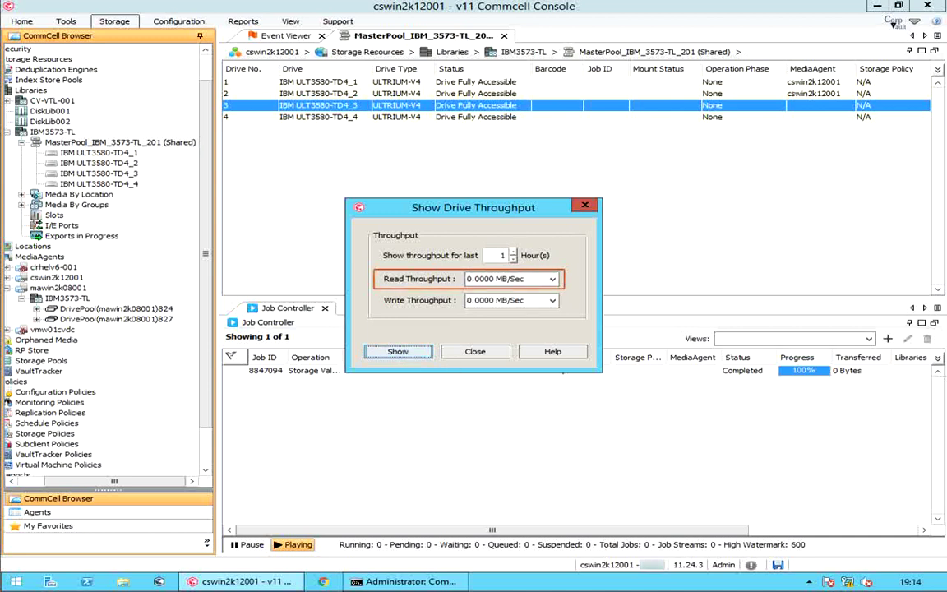
key(Tab)
key(Tab)
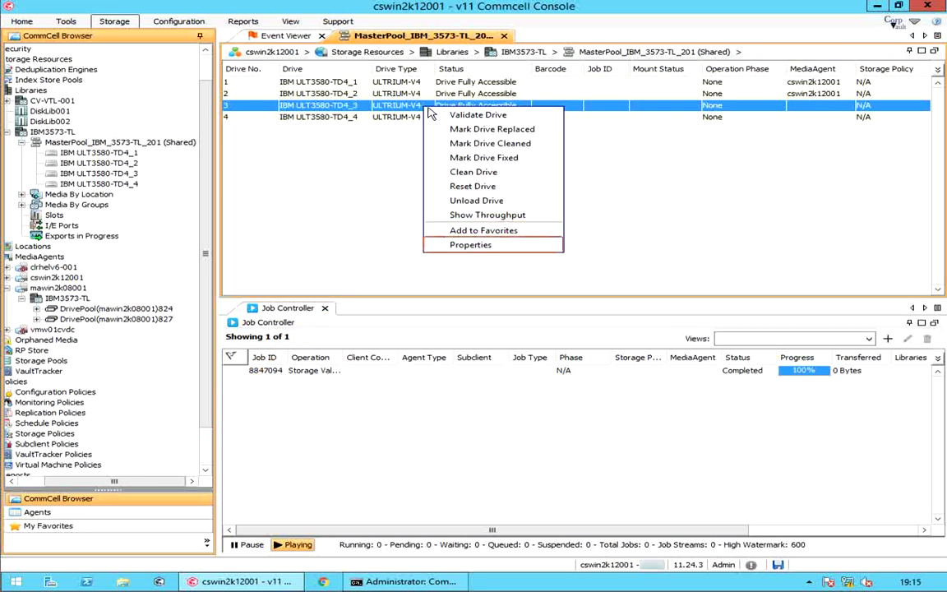
click(420, 264)
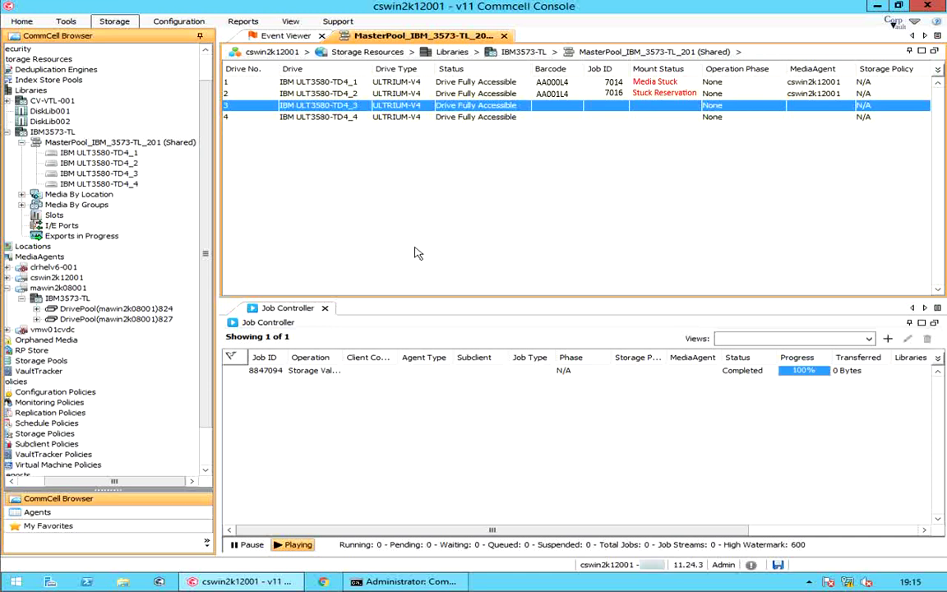
right_click(429, 112)
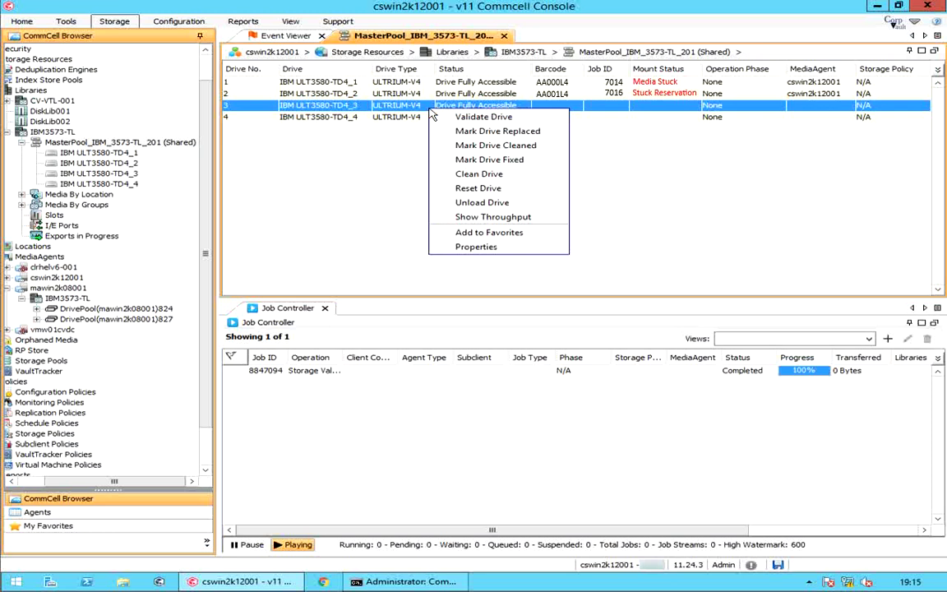
click(358, 203)
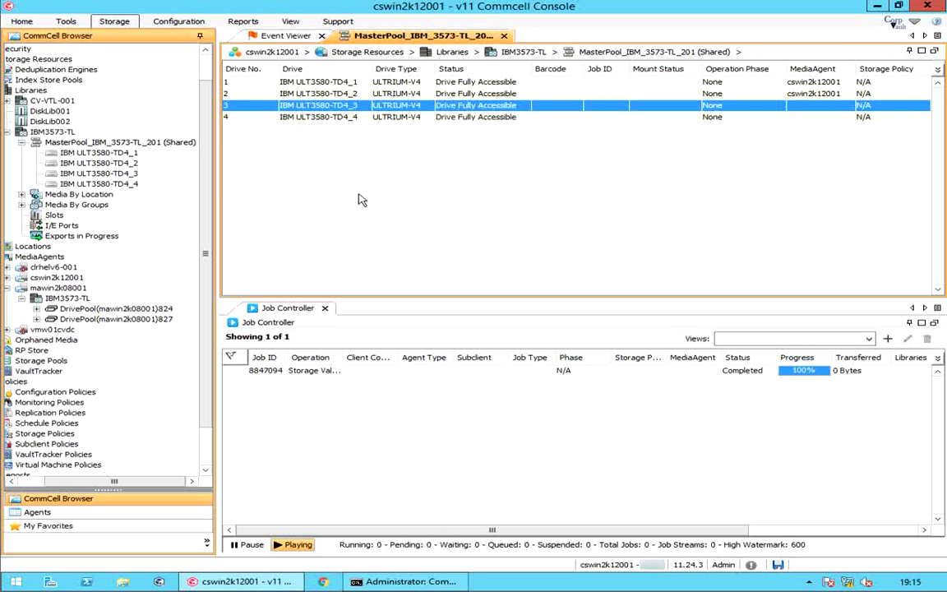